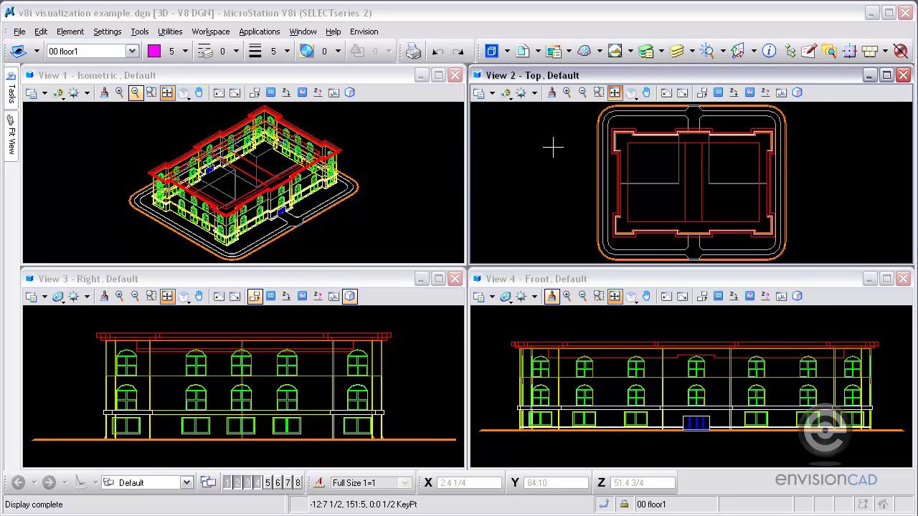
Step: Activate the isometric, top, right and front views in turn, zooming in on the top view
left_click(375, 77)
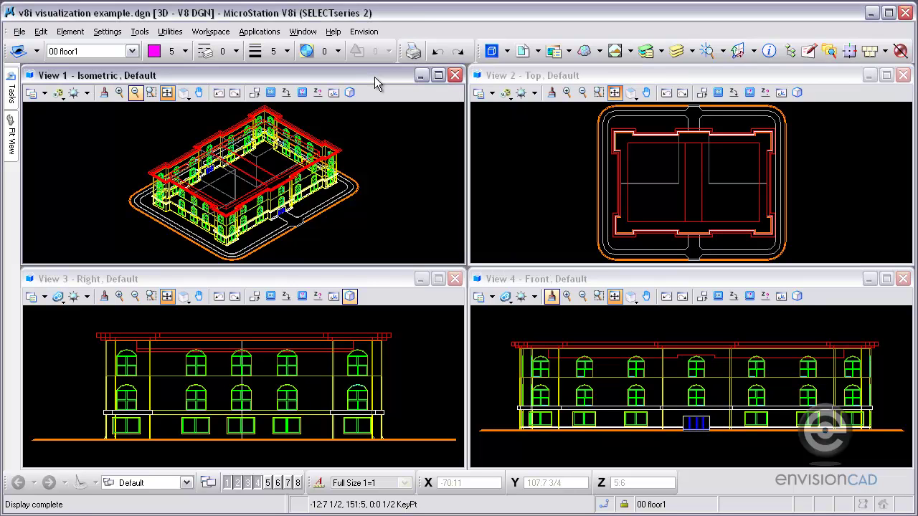
left_click(540, 77)
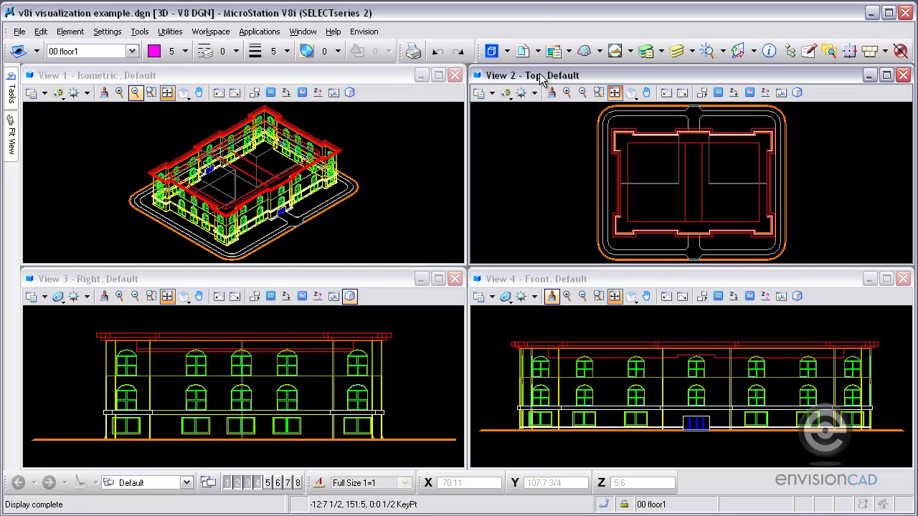
left_click(566, 92)
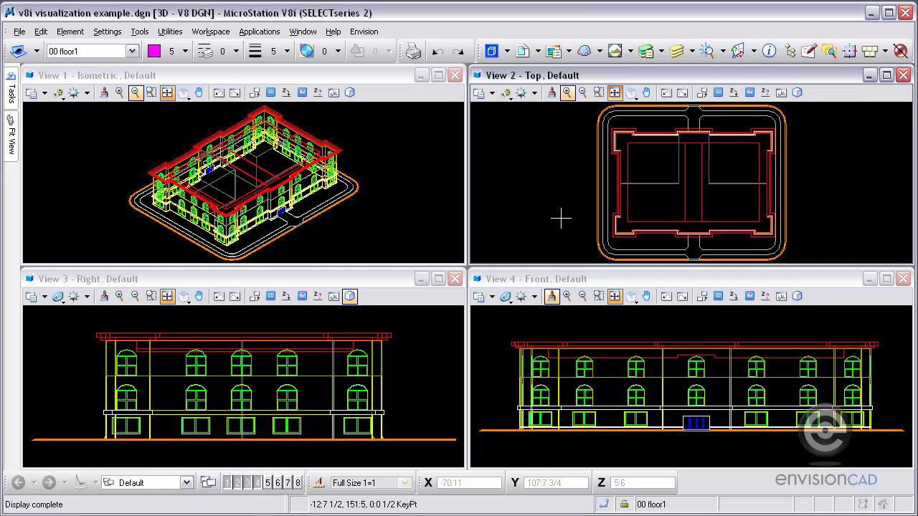
left_click(299, 281)
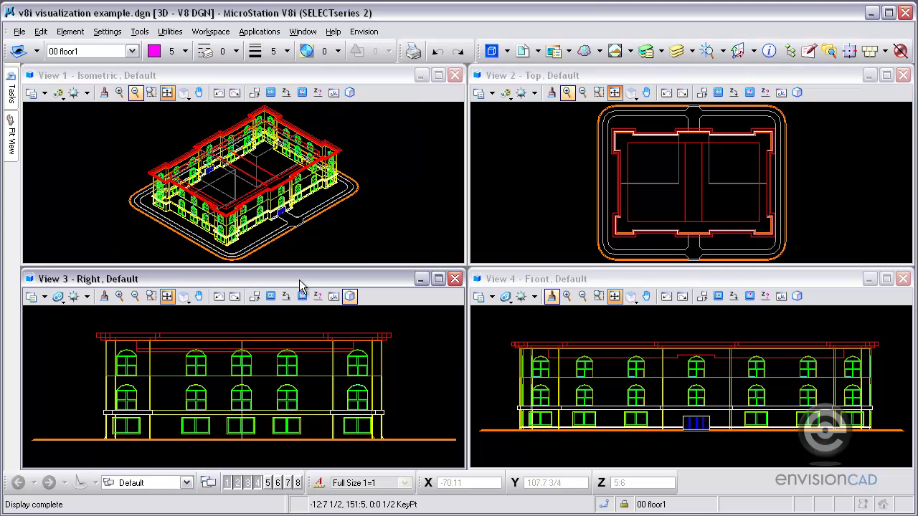
left_click(604, 279)
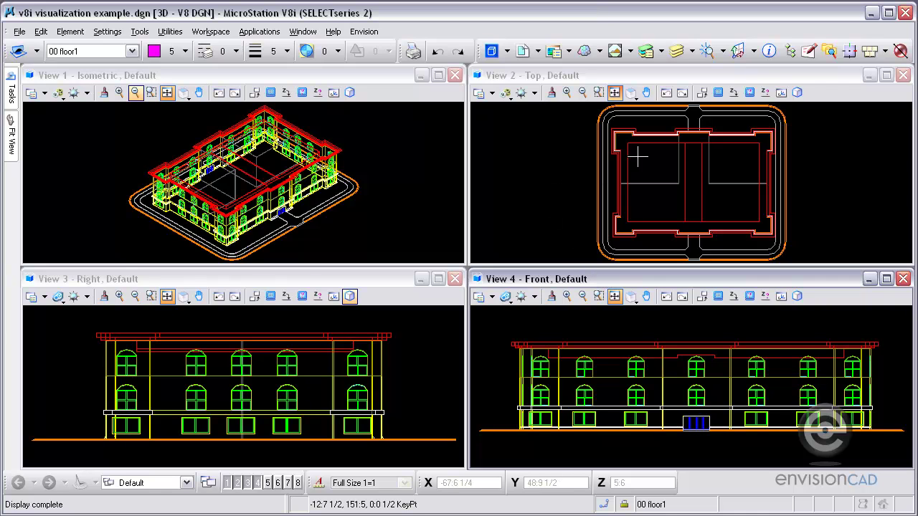
Step: Clip the top view's display depth with planes picked in the right view, then fit the plan
left_click(718, 93)
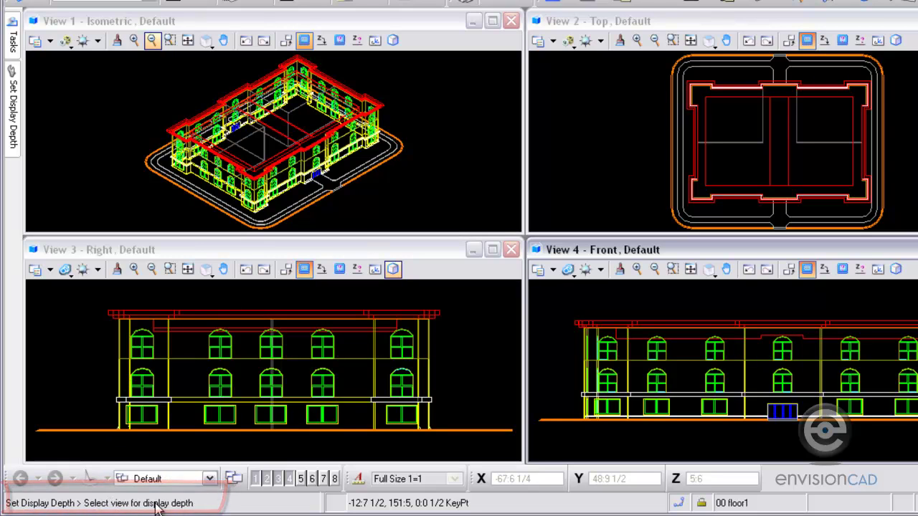
left_click(621, 150)
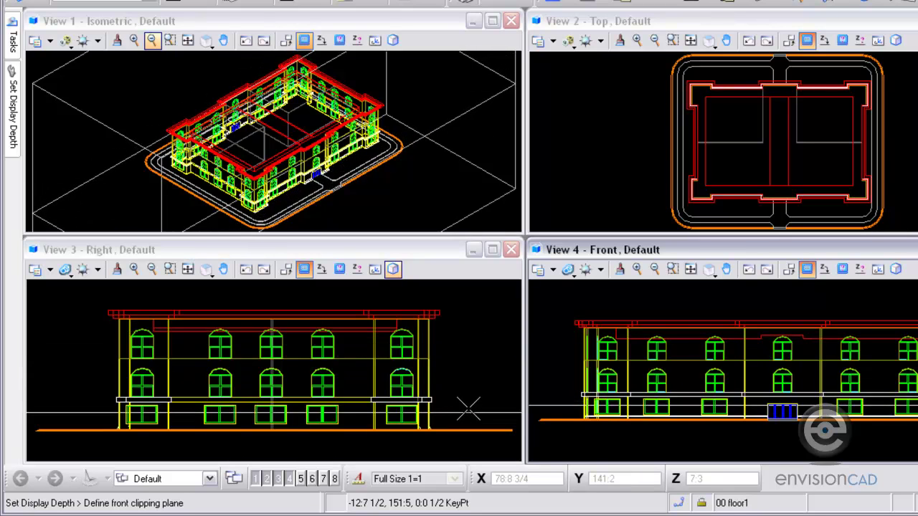
left_click(428, 359)
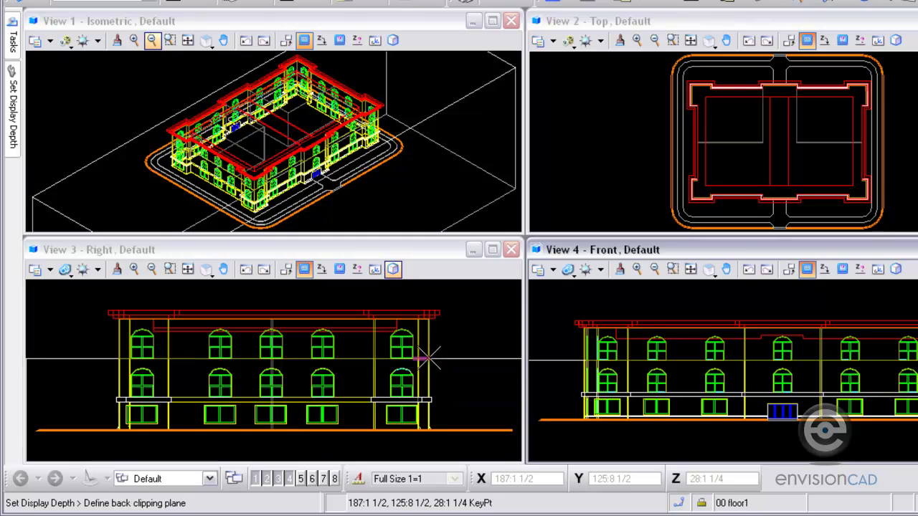
left_click(428, 397)
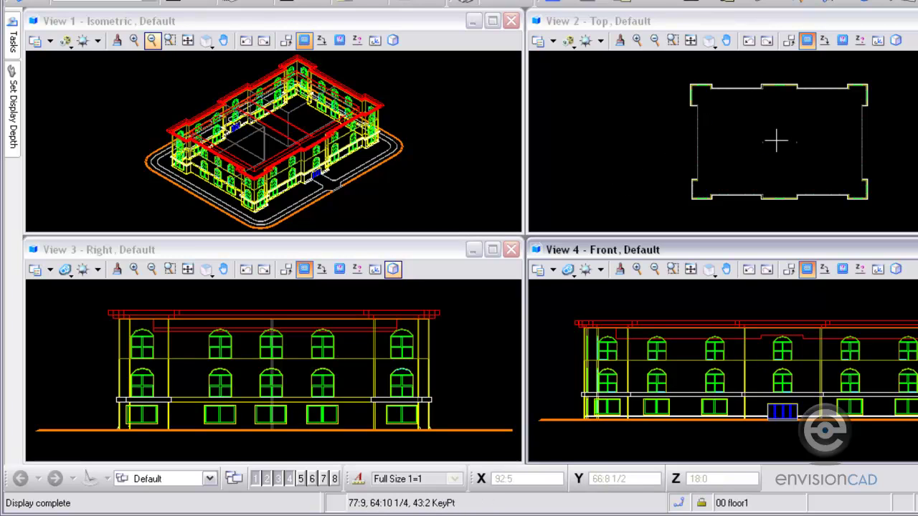
left_click(690, 41)
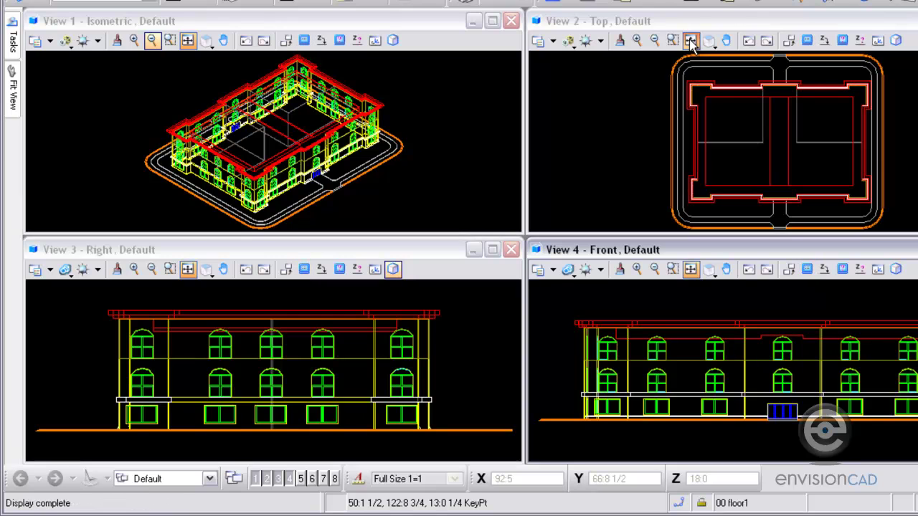
Step: Redo the top view's display depth with new clipping planes and fit the plan again
left_click(807, 41)
left_click(622, 124)
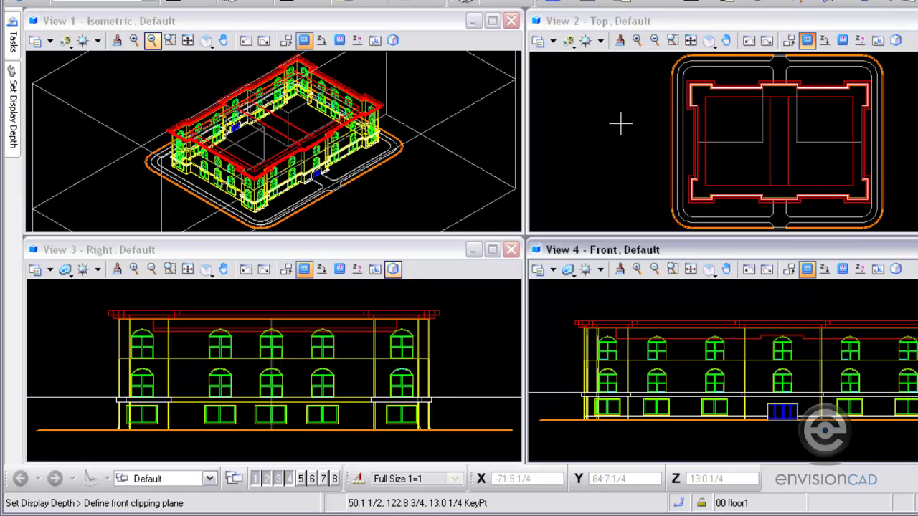
left_click(469, 345)
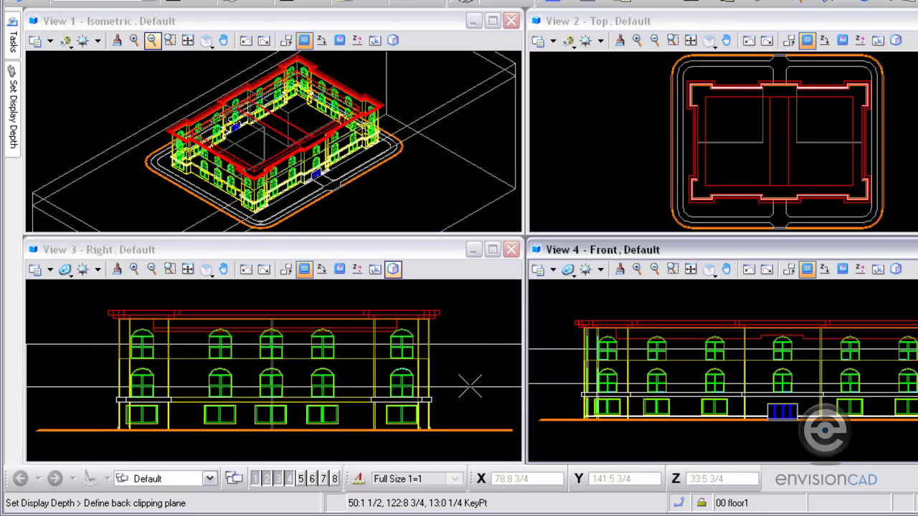
left_click(470, 386)
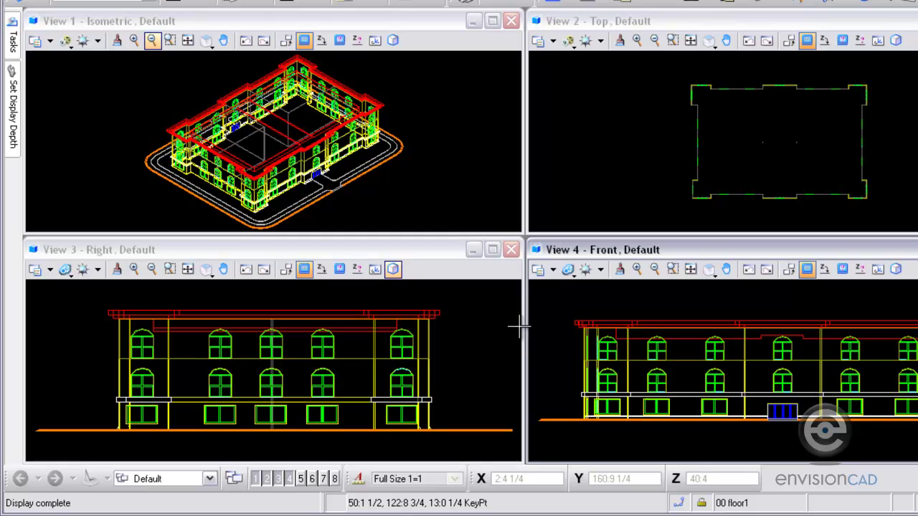
left_click(691, 41)
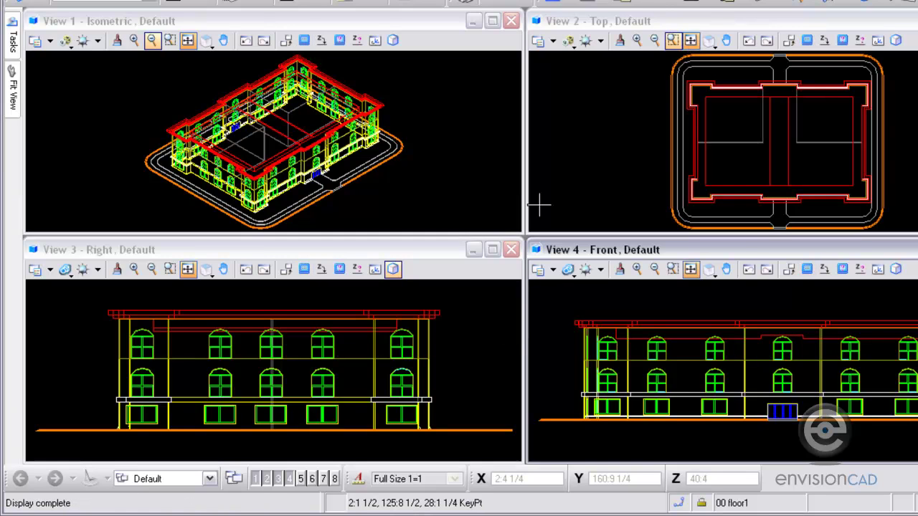
Step: Limit the front view's display depth to a thin slice around the roof
left_click(807, 270)
left_click(792, 307)
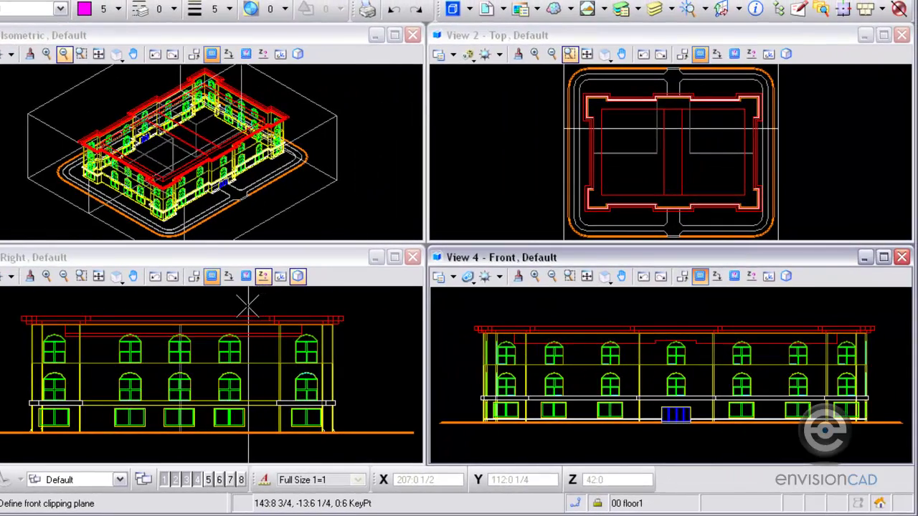
left_click(258, 302)
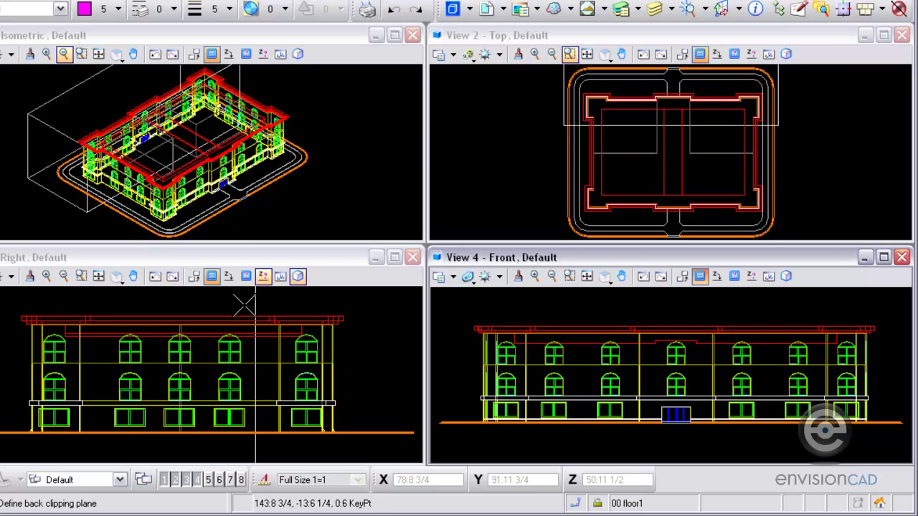
left_click(304, 310)
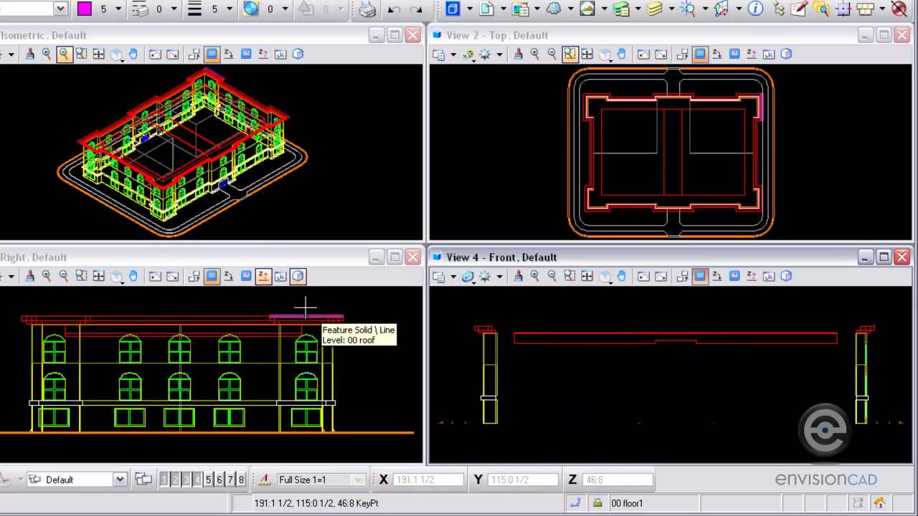
left_click(212, 279)
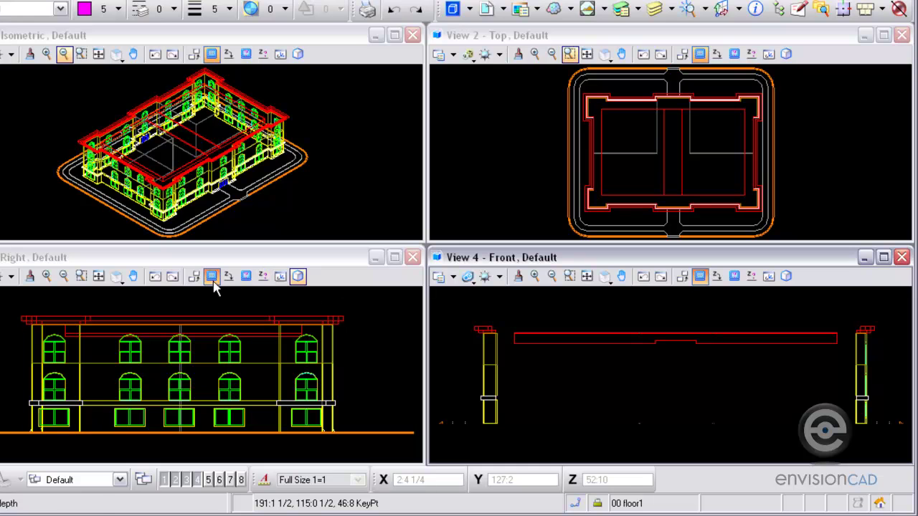
Step: Clip the right view's display depth with two planes picked in the plan, then fit the right and front views
left_click(211, 304)
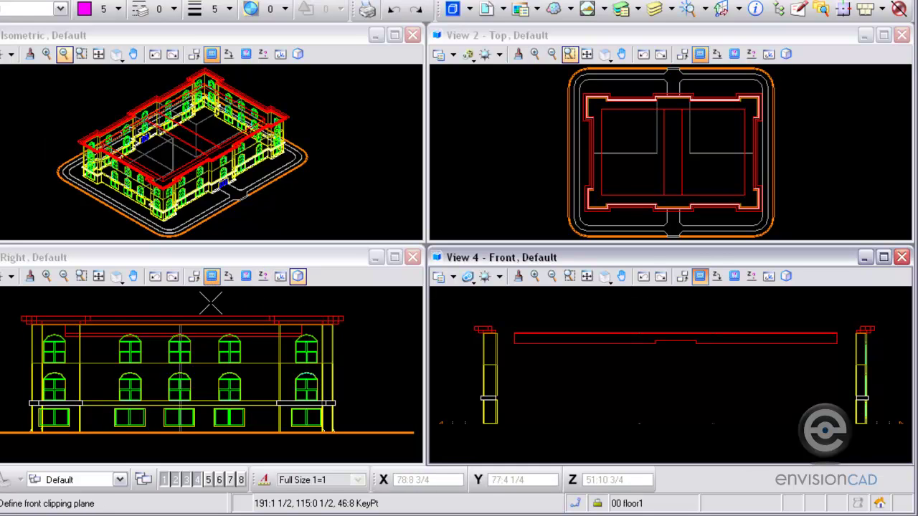
left_click(262, 276)
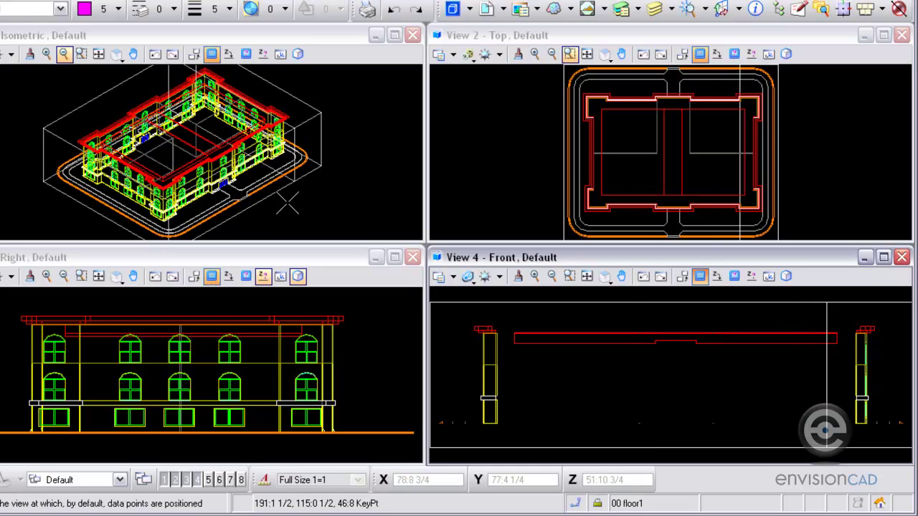
left_click(645, 176)
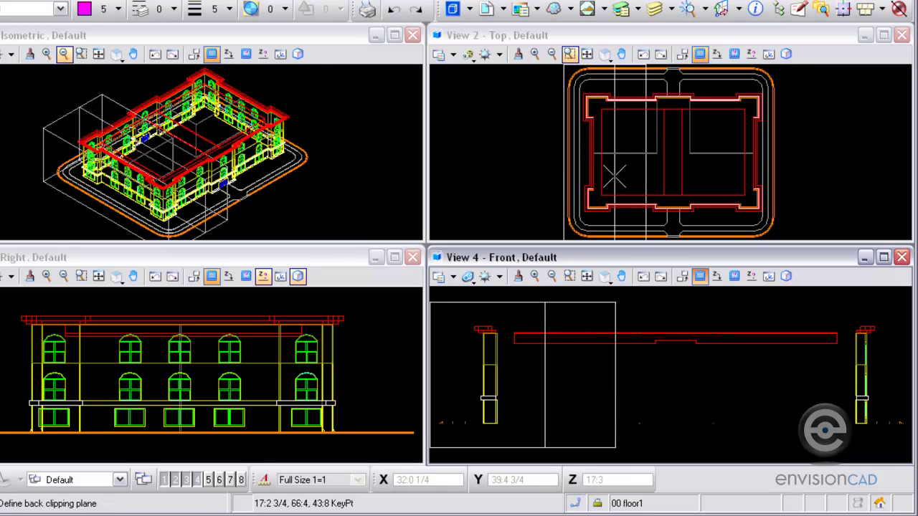
left_click(615, 175)
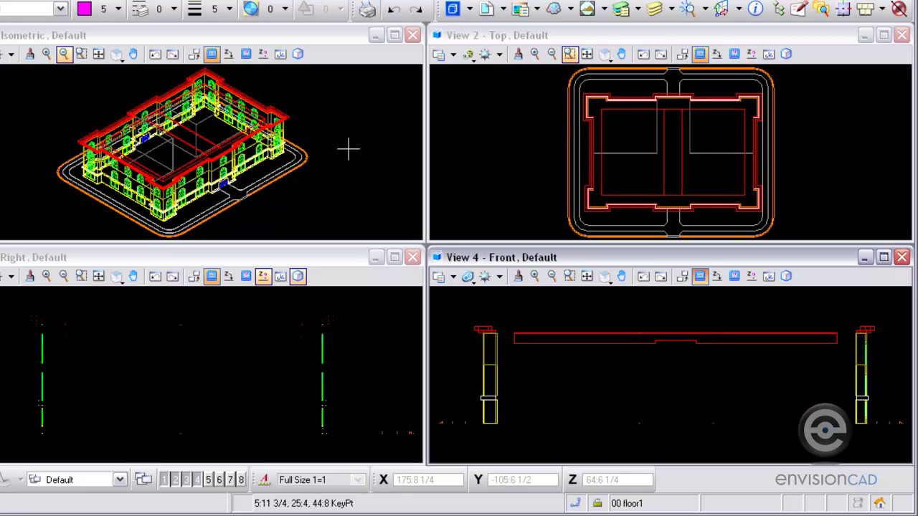
left_click(100, 277)
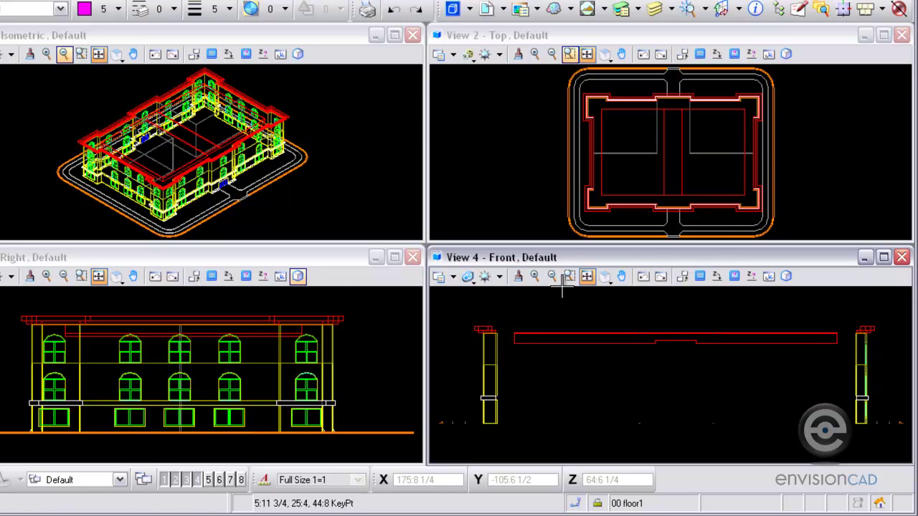
left_click(588, 276)
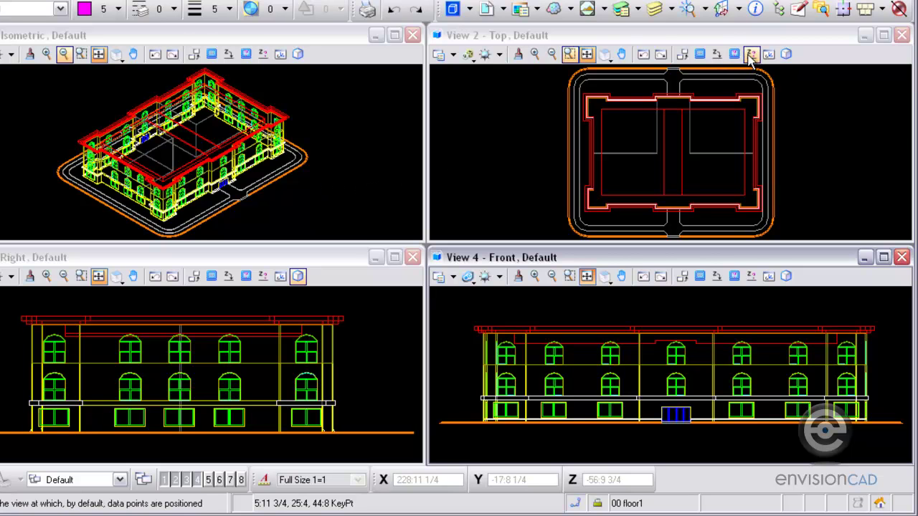
Step: Clip the top view to a thin slice at window height using planes picked in the right view
left_click(702, 55)
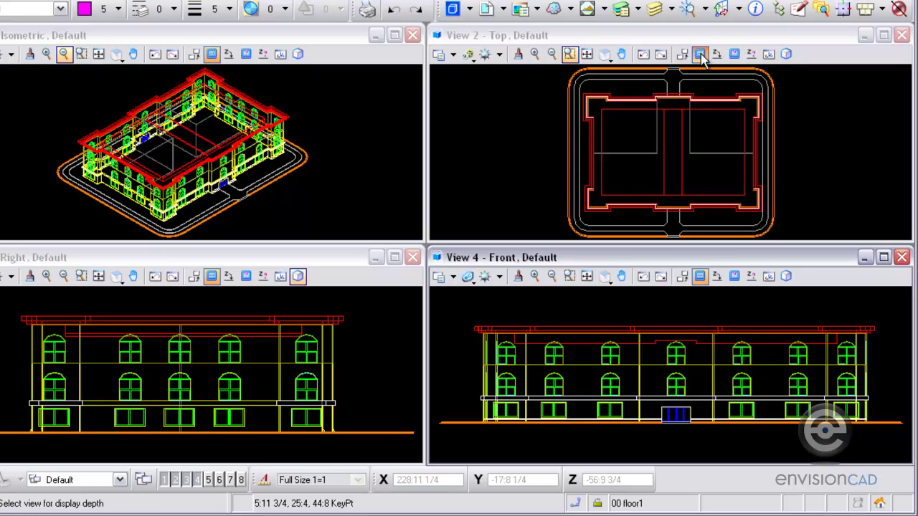
left_click(510, 145)
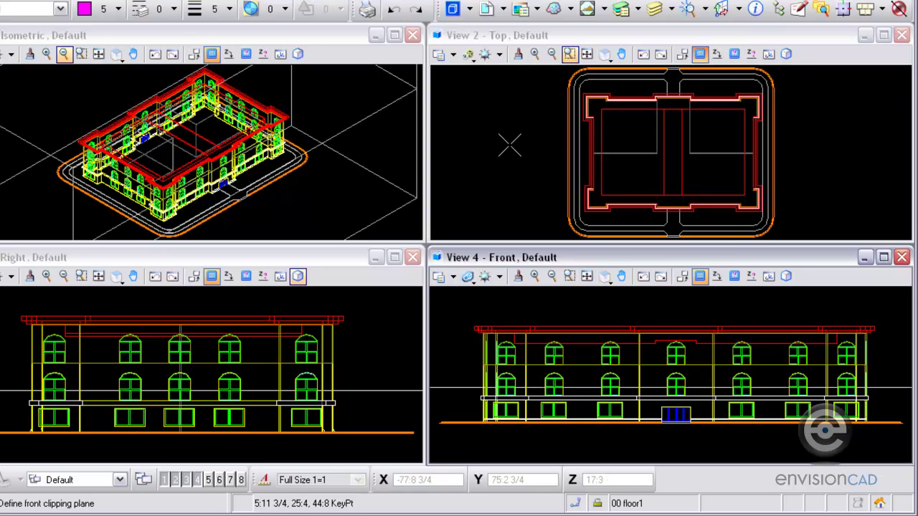
left_click(362, 354)
left_click(362, 385)
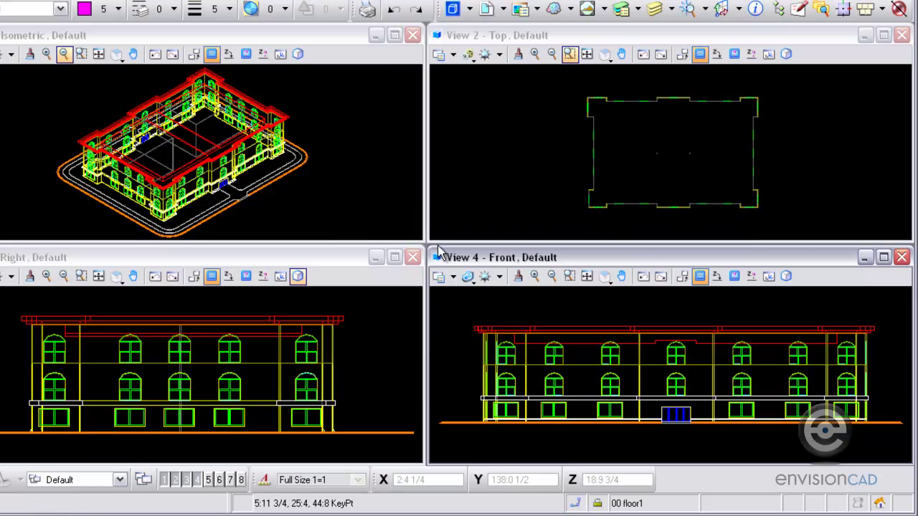
Step: Report the top view's display depth (18:9 3/4 to 31:7 1/4), then fit the whole plan
left_click(736, 54)
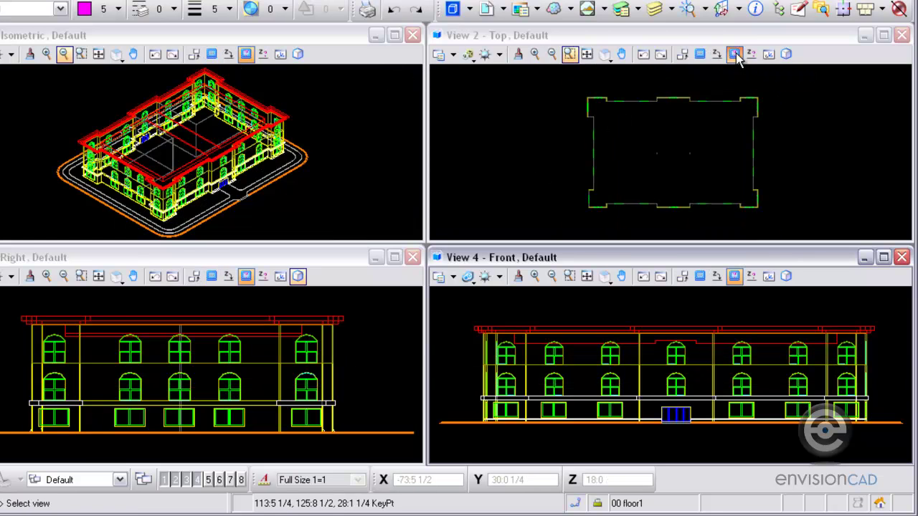
left_click(506, 208)
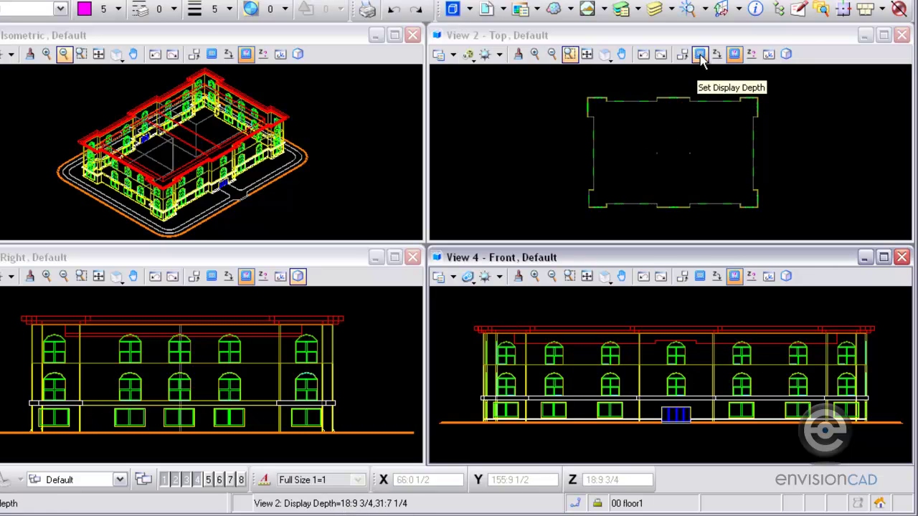
left_click(588, 56)
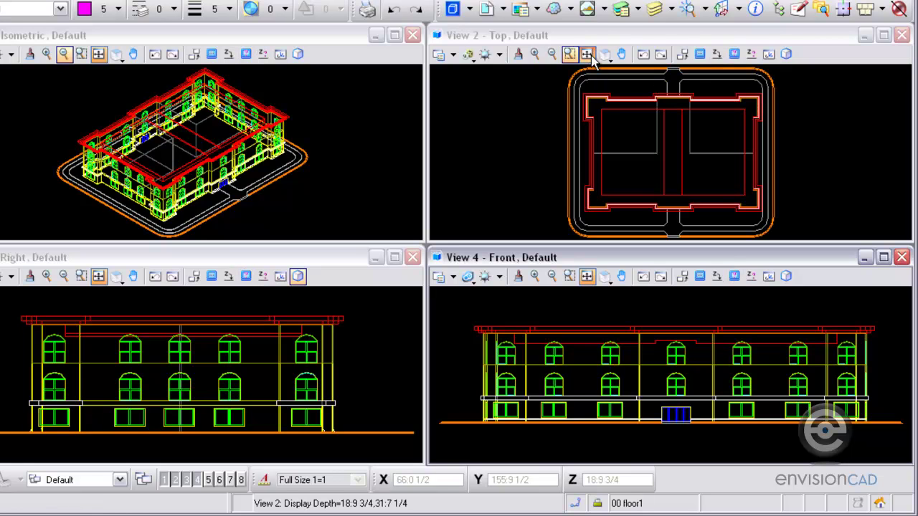
Step: Set the Top view's active depth to a point picked on the right elevation
left_click(718, 56)
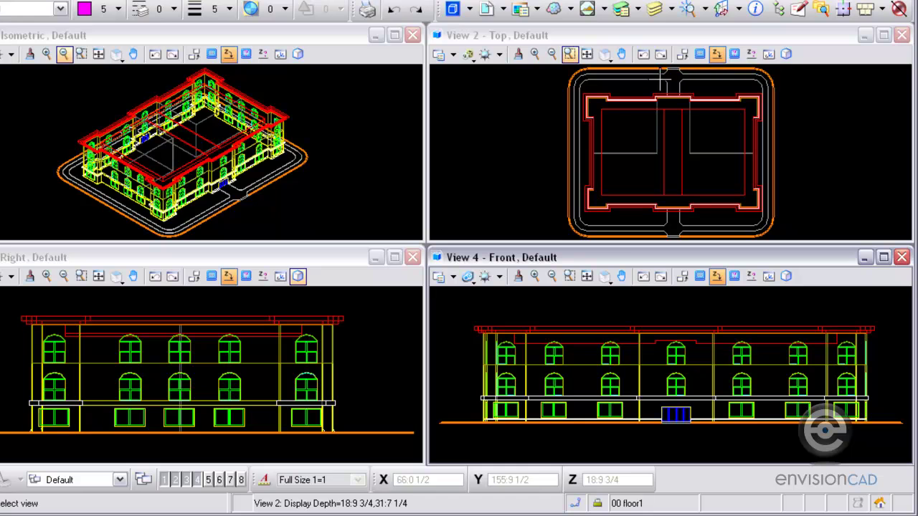
left_click(523, 138)
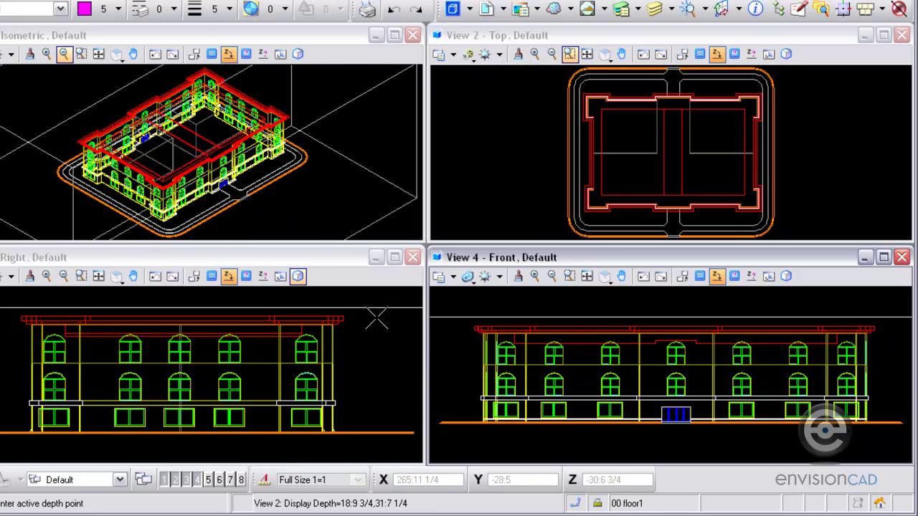
left_click(386, 386)
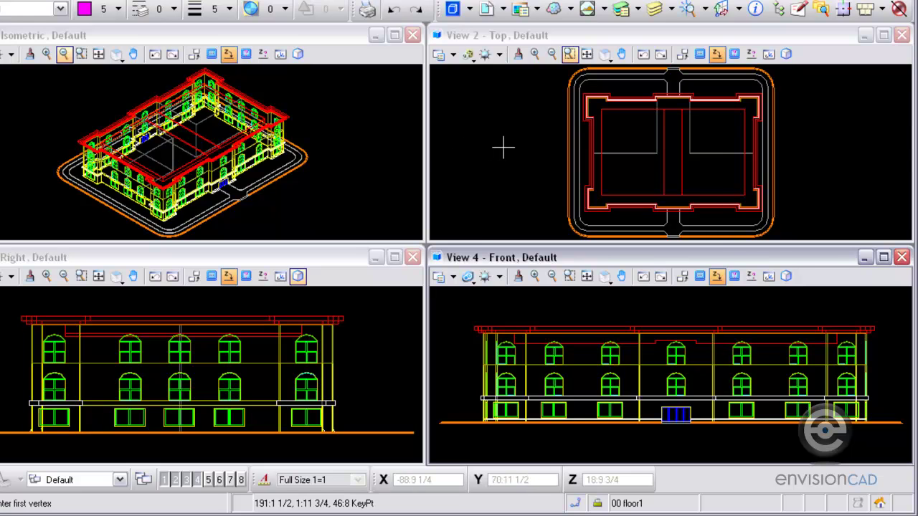
Step: Start a SmartLine in the plan at that active depth, then cancel it
key("q")
key("Escape")
left_click(486, 183)
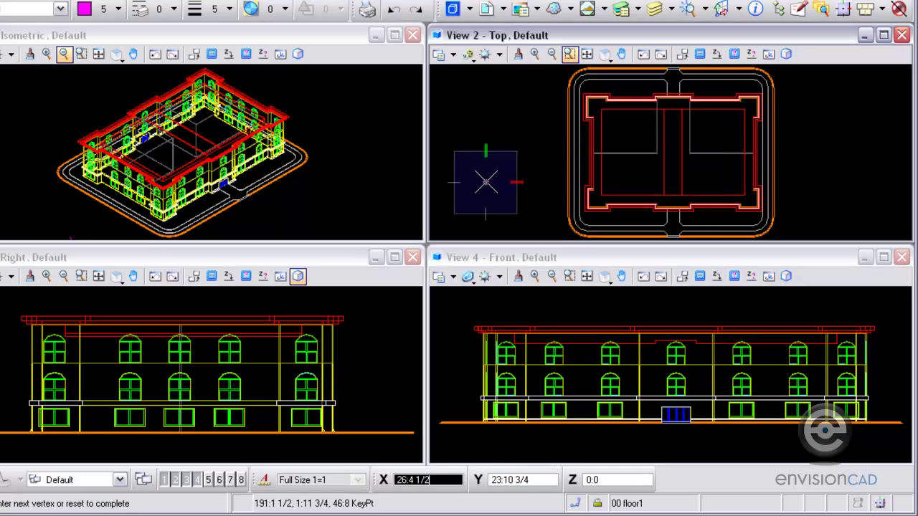
right_click(855, 108)
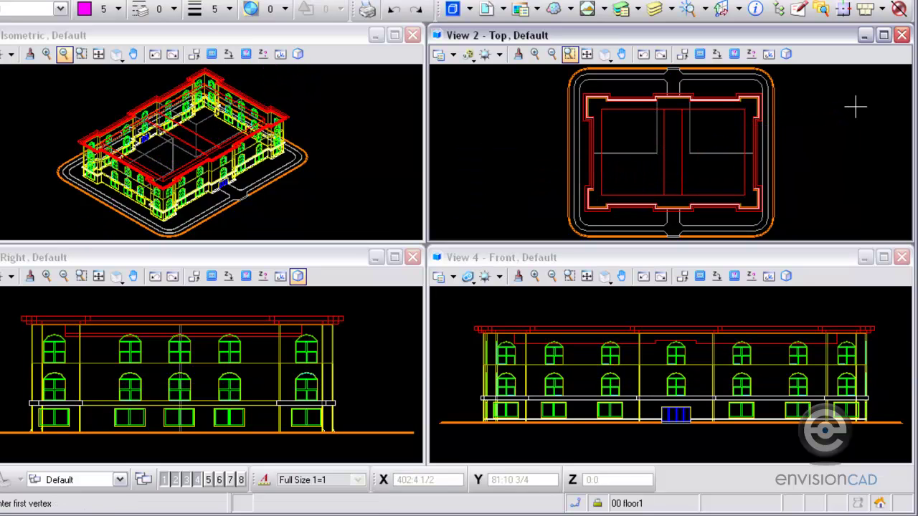
Step: Report the Top view's active depth of 18:9 3/4 with Show Active Depth
left_click(751, 55)
left_click(815, 121)
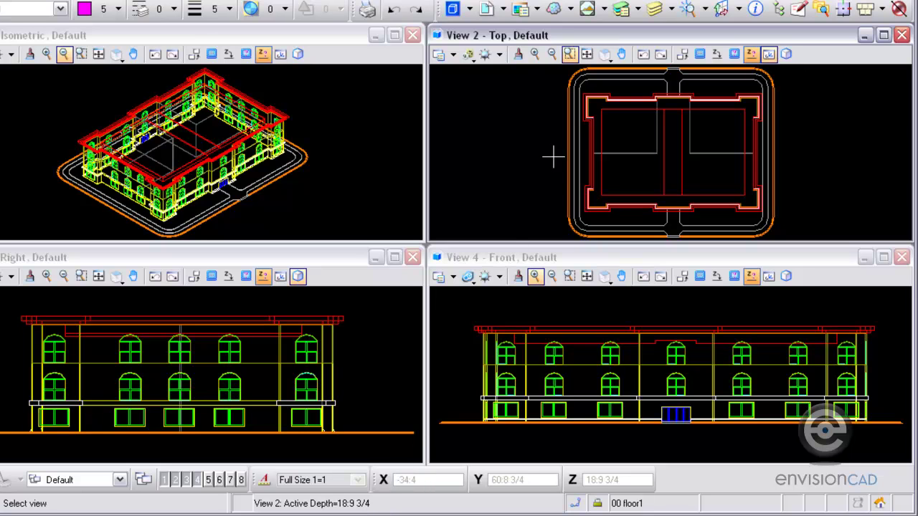
right_click(521, 156)
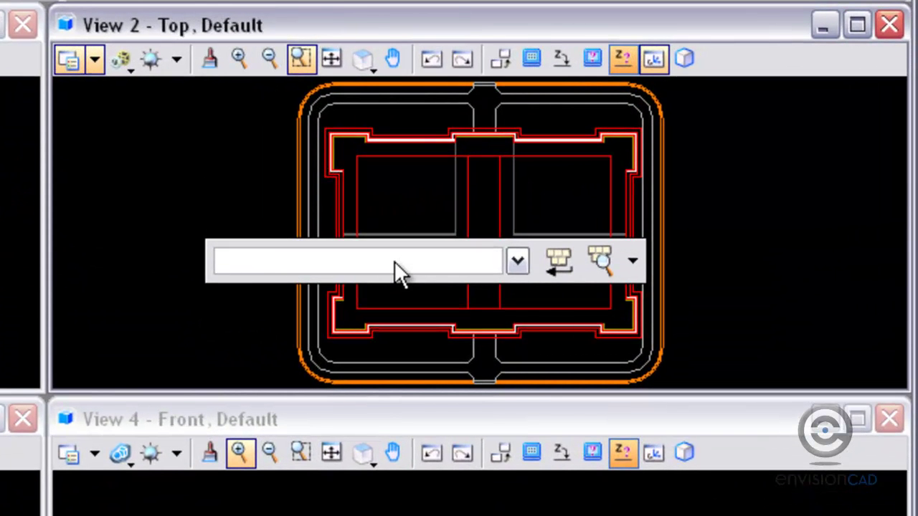
Step: Key in dp=5,15 and apply it to the Top view so only the floor outline shows
type("dp=5,15")
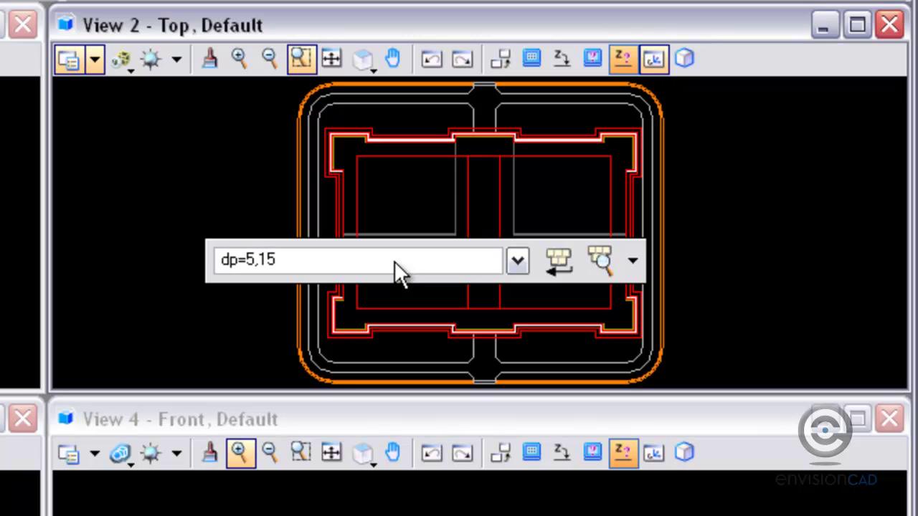
key("Return")
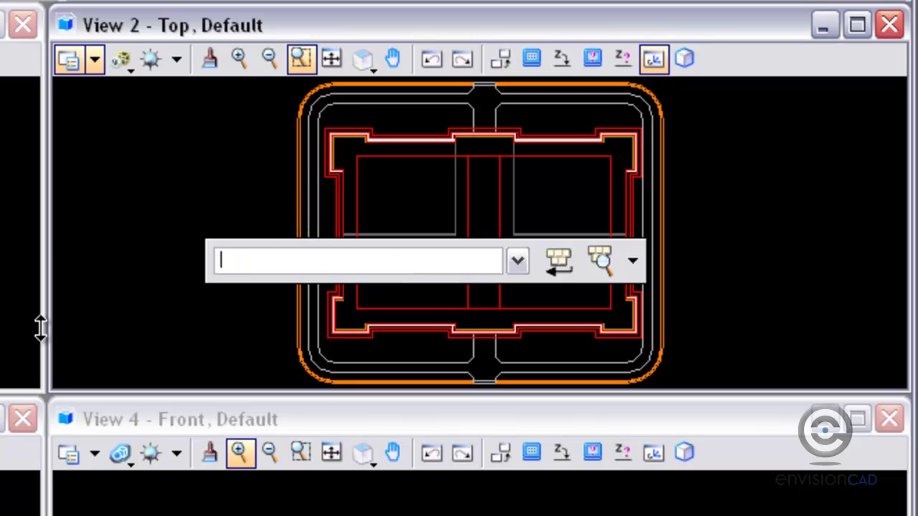
left_click(185, 273)
Step: Set the Top view's active depth to 12 with the key-in az=12
key("Return")
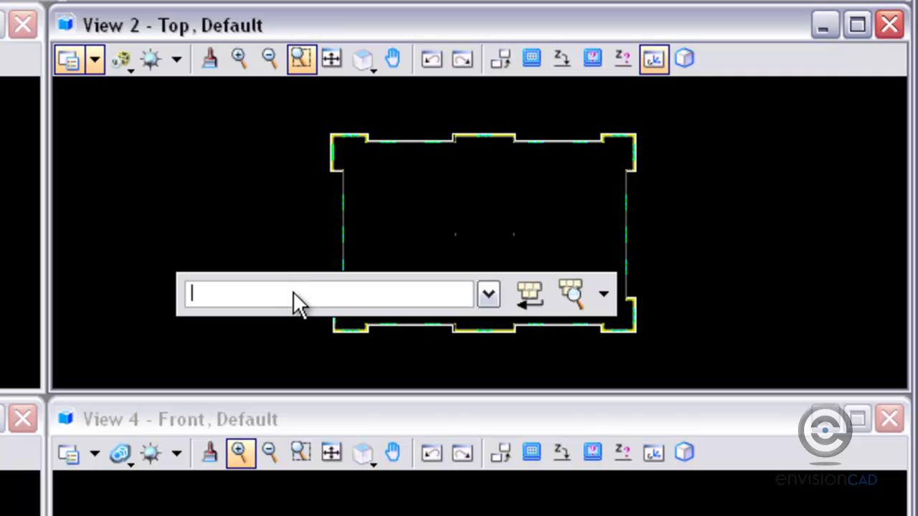
type("az=12")
key("Return")
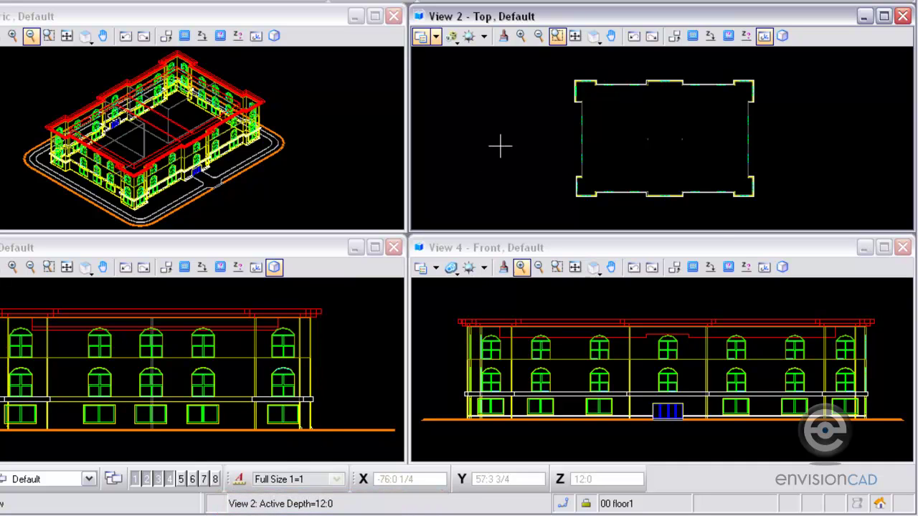
Step: Trial a SmartLine vertex in the Top view at depth 12:0, then cancel it unplaced
key("q")
key("1")
left_click(497, 187)
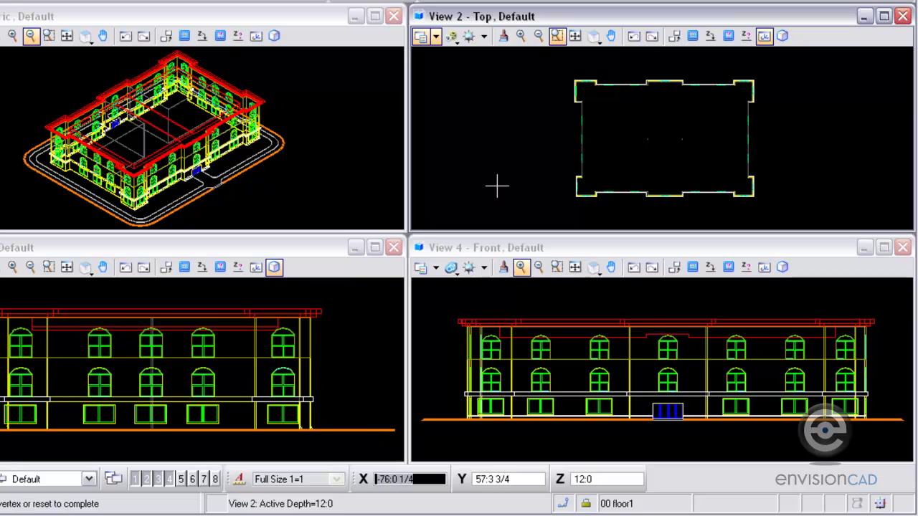
right_click(817, 129)
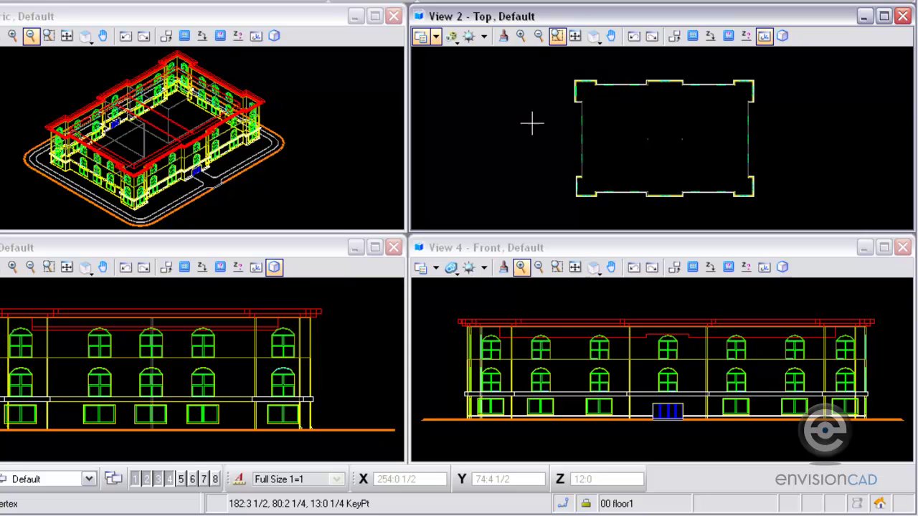
key("Return")
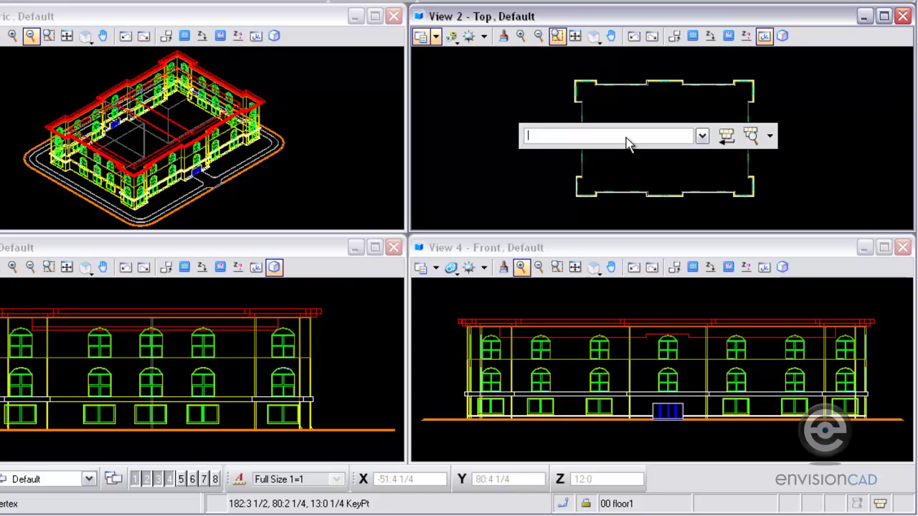
Step: Key in dp=? for the Top view, reporting a display depth of 5:0 to 15:0
type("dp=?")
key("Return")
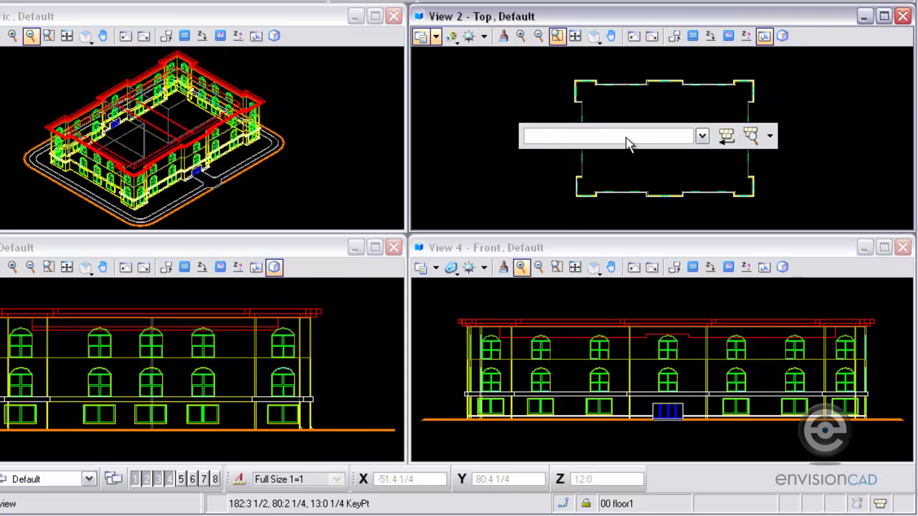
left_click(479, 116)
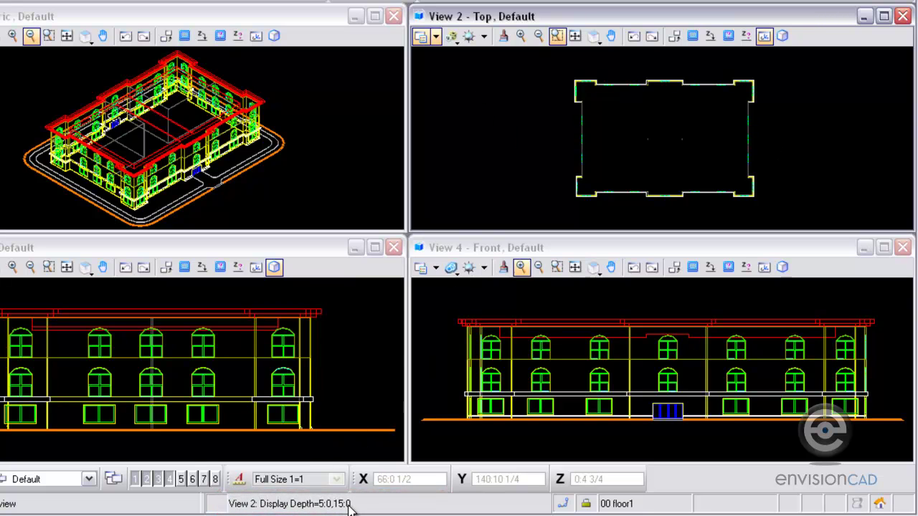
Step: Run the active depth query, confirming the Top view's active depth is 12:0
key("Return")
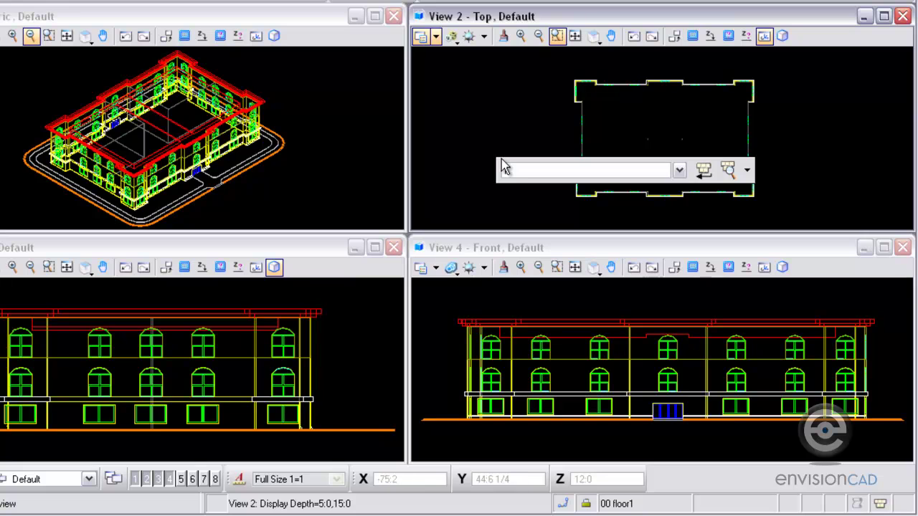
type("fd")
key("Return")
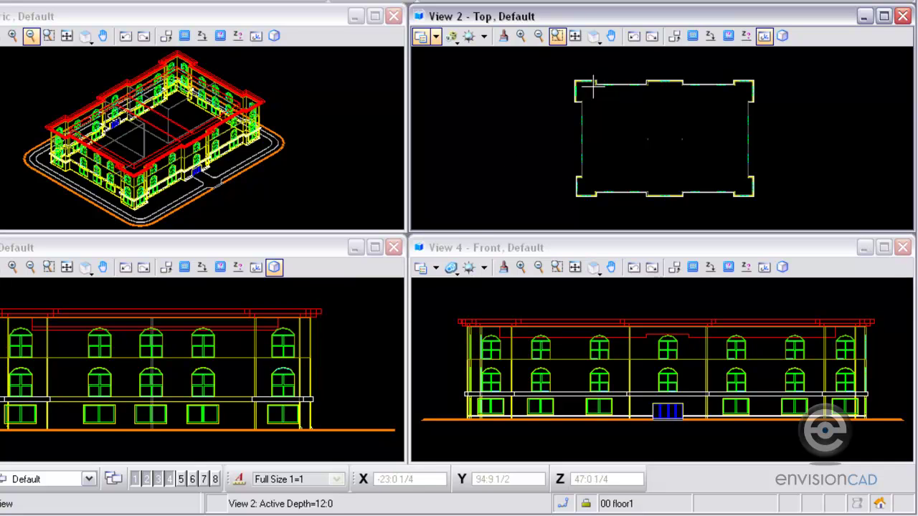
Step: Fit the Top view to the whole plan and snap a tentative point reading Z 12:0
left_click(575, 35)
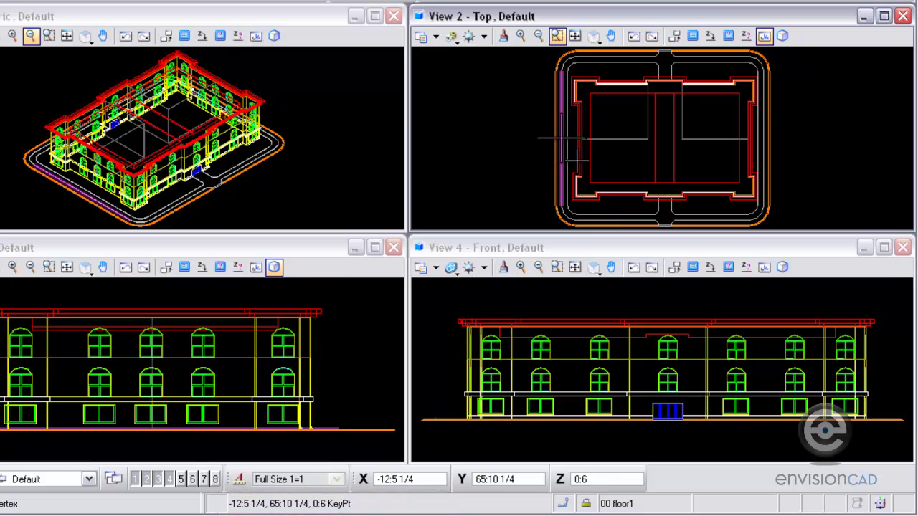
middle_click(525, 126)
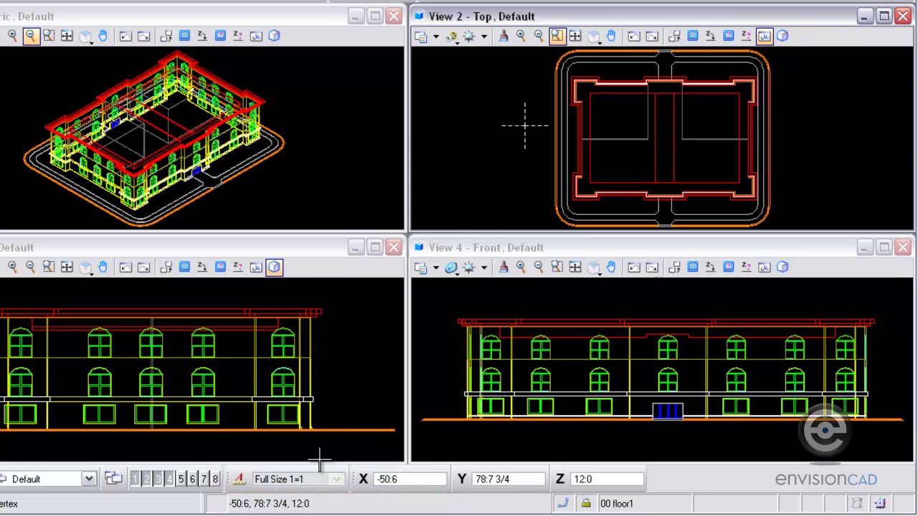
right_click(521, 130)
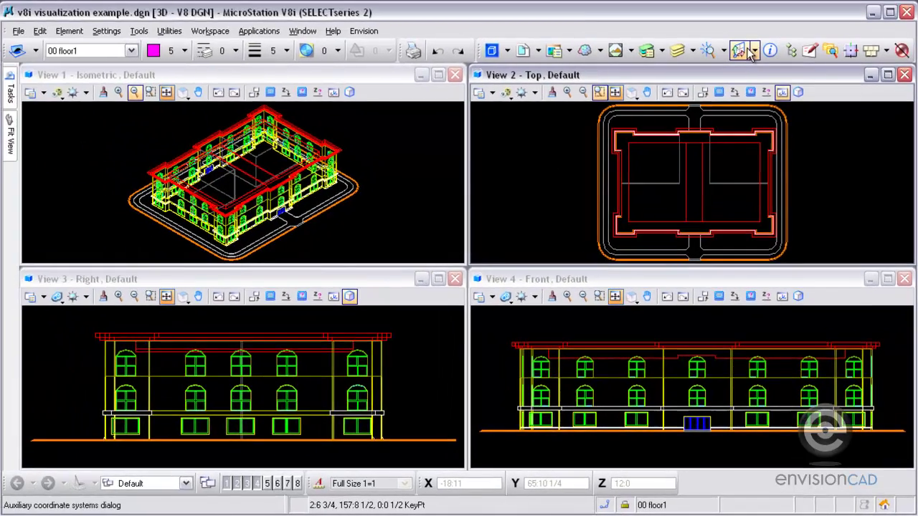
Step: Raise View 2's auxiliary coordinate system Origin Z from 12:0 to 20:0
left_click(752, 52)
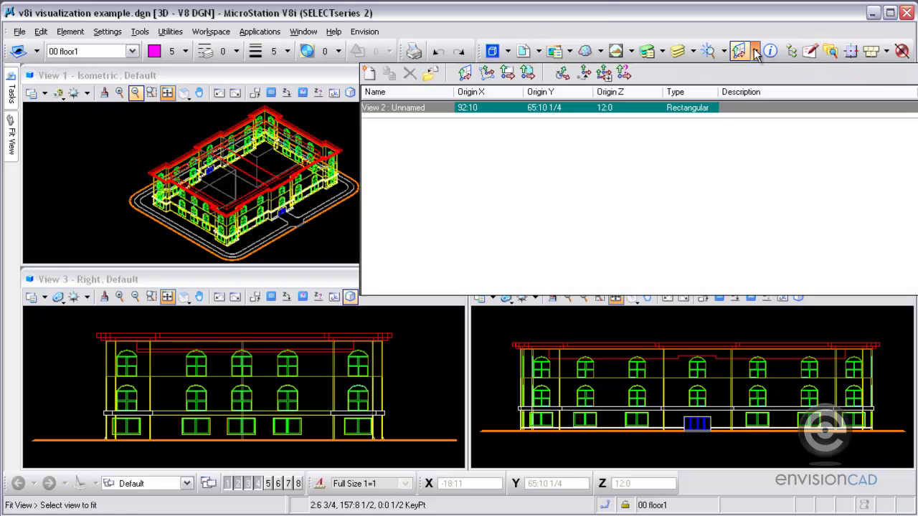
left_click(610, 109)
type("20")
key("Return")
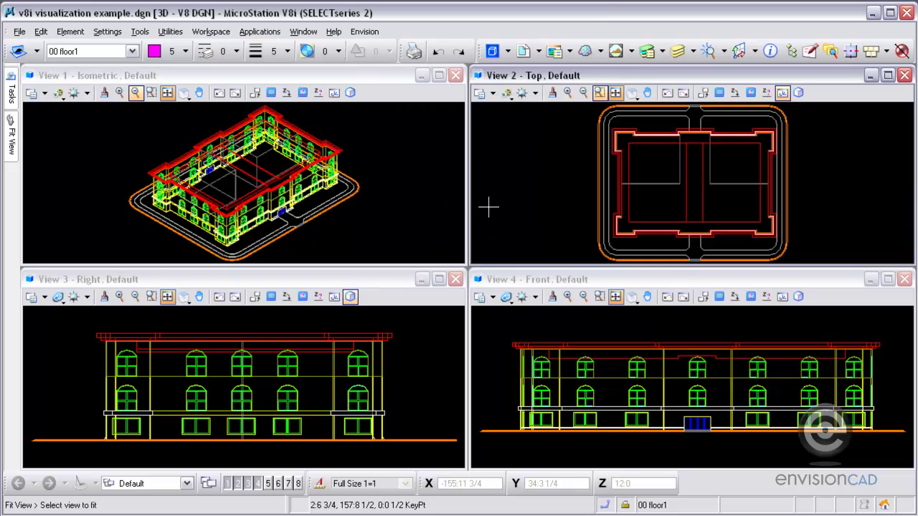
Step: Start a Smart Line in the Top view on the raised ACS plane
key("q")
key("1")
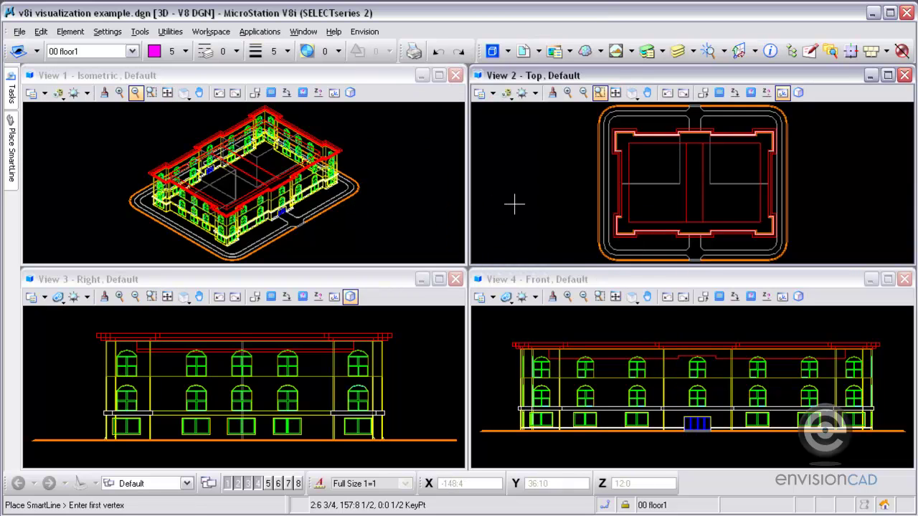
left_click(518, 210)
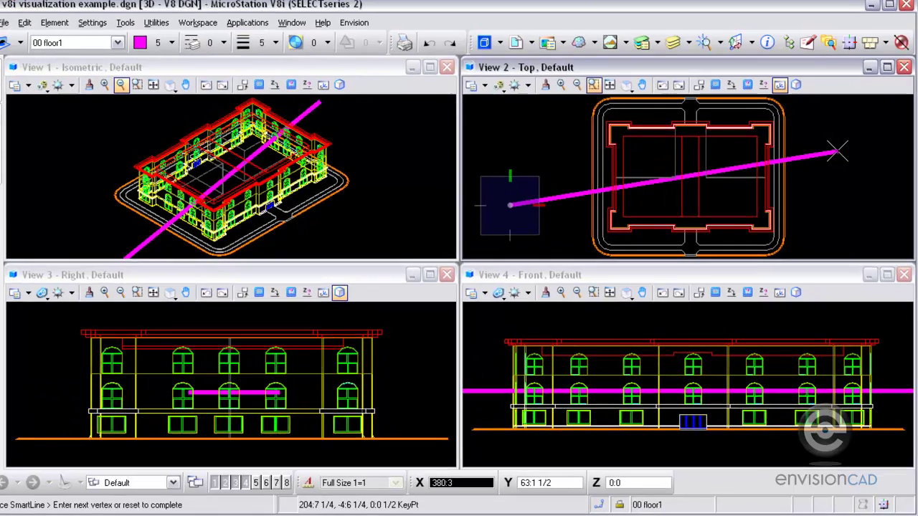
Step: Cancel the line preview and turn on the ACS Plane Snap lock
right_click(835, 152)
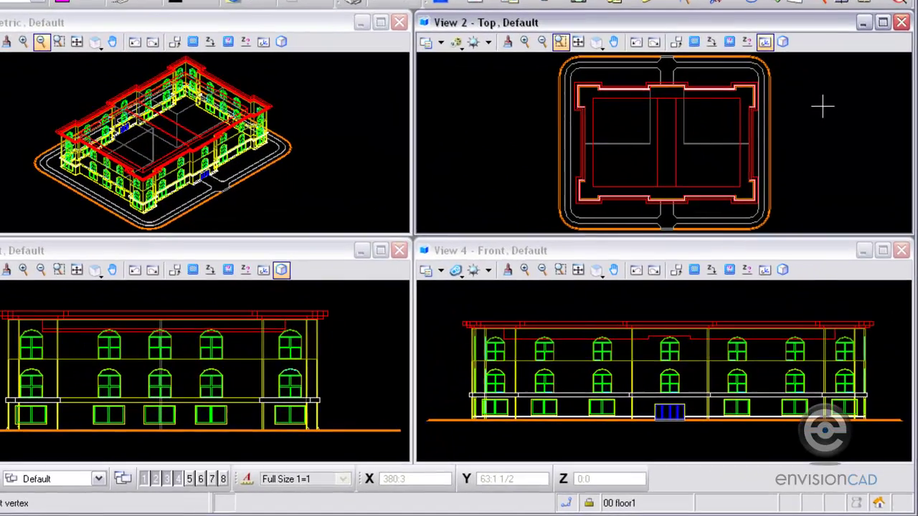
left_click(589, 504)
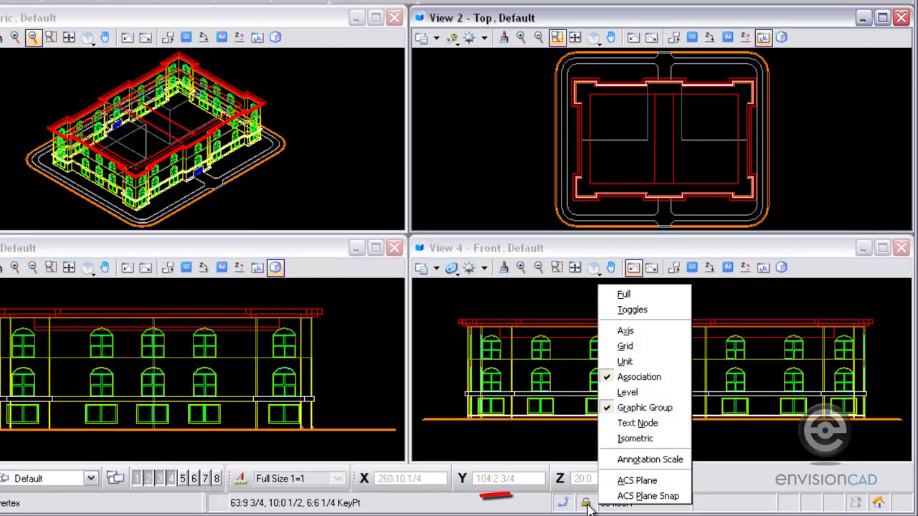
left_click(648, 496)
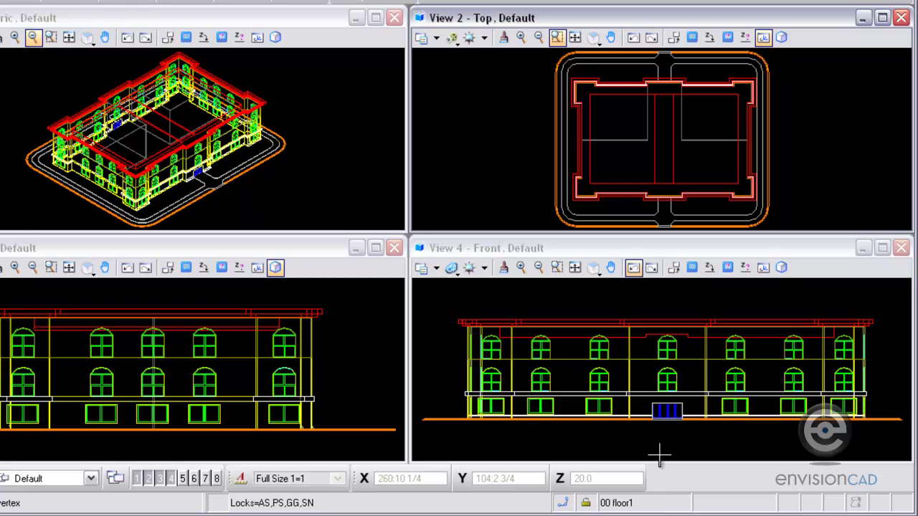
Step: Start a new Smart Line with its first vertex outside the building
left_click(674, 268)
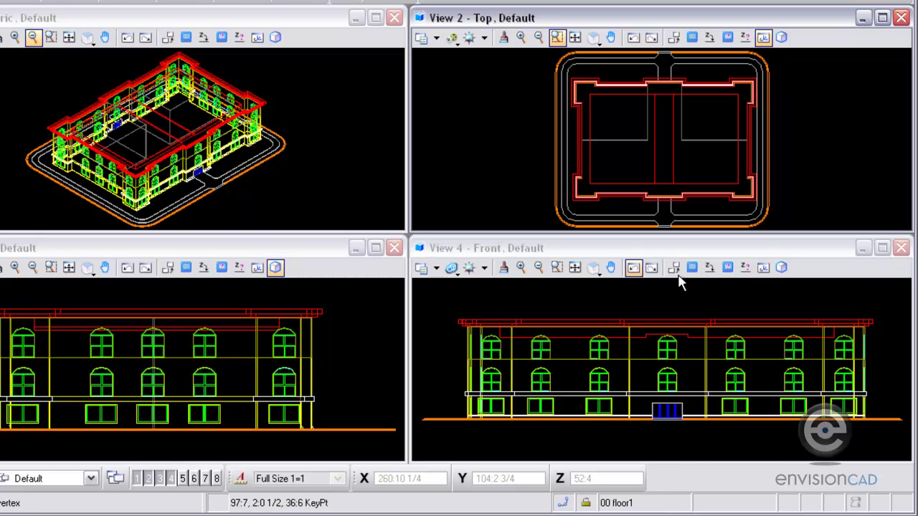
right_click(473, 141)
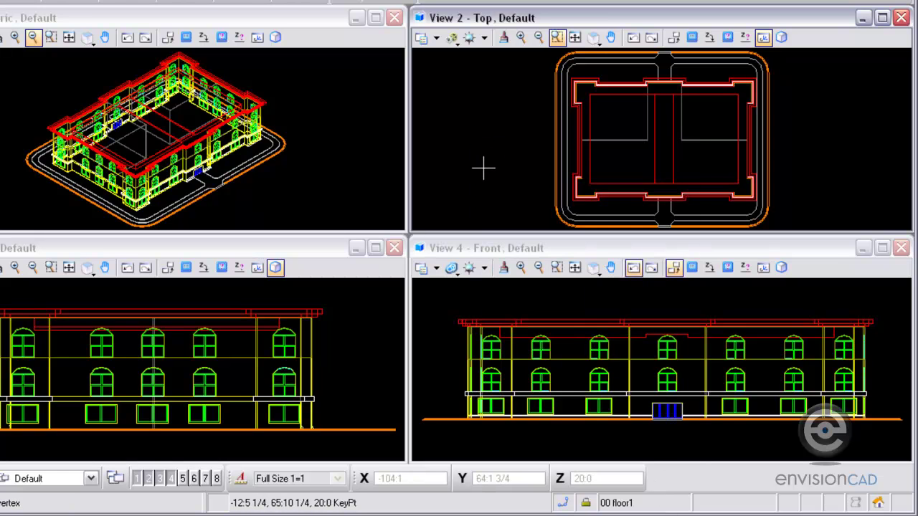
left_click(479, 181)
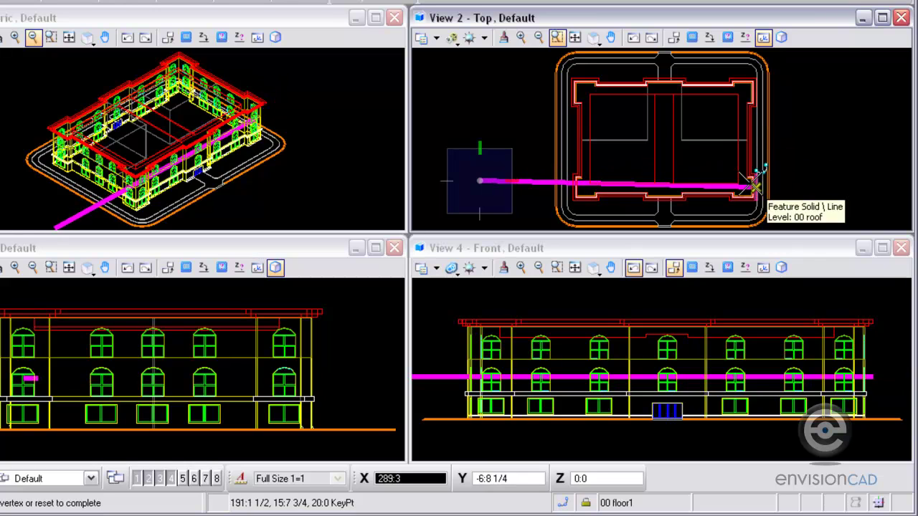
right_click(707, 162)
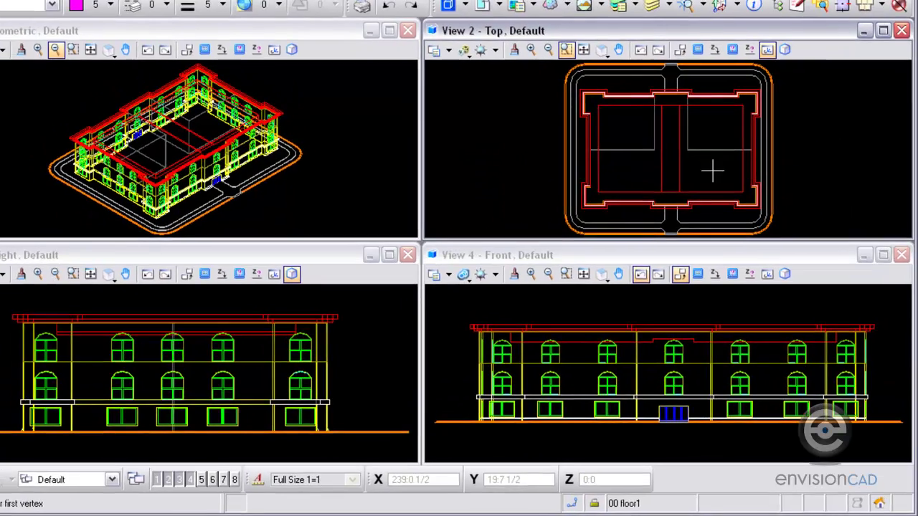